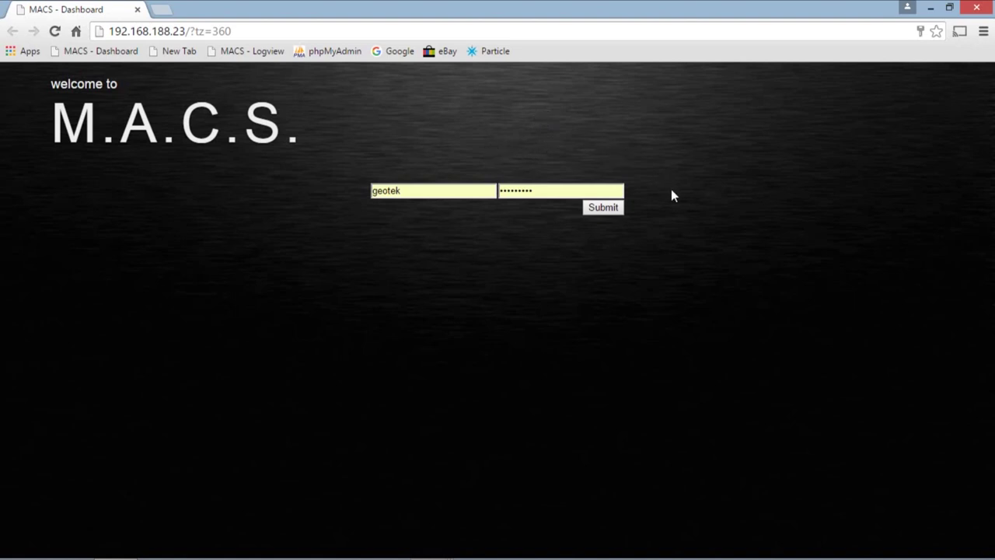
- Submit the admin credentials to log in to the M.A.C.S. Dashboard
click(603, 210)
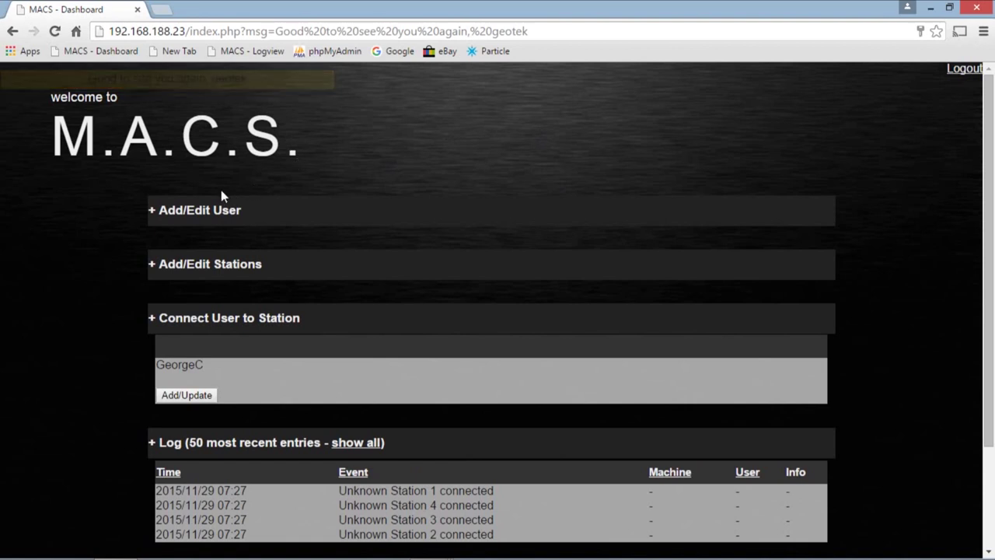
- Expand the Add/Edit User section and start in the new user's Name field
click(177, 210)
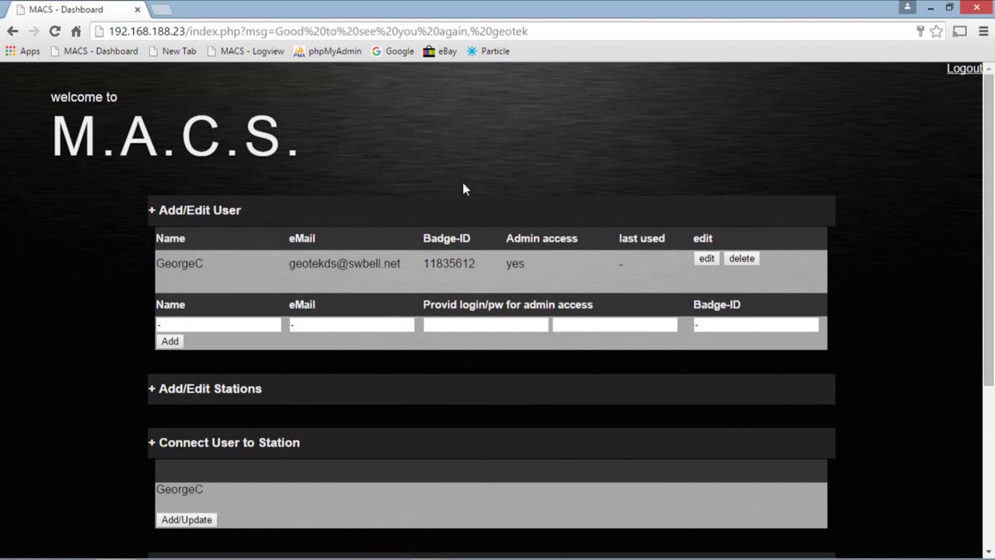
click(228, 318)
- Create User1 with a saved e-mail address and their badge ID
text(User)
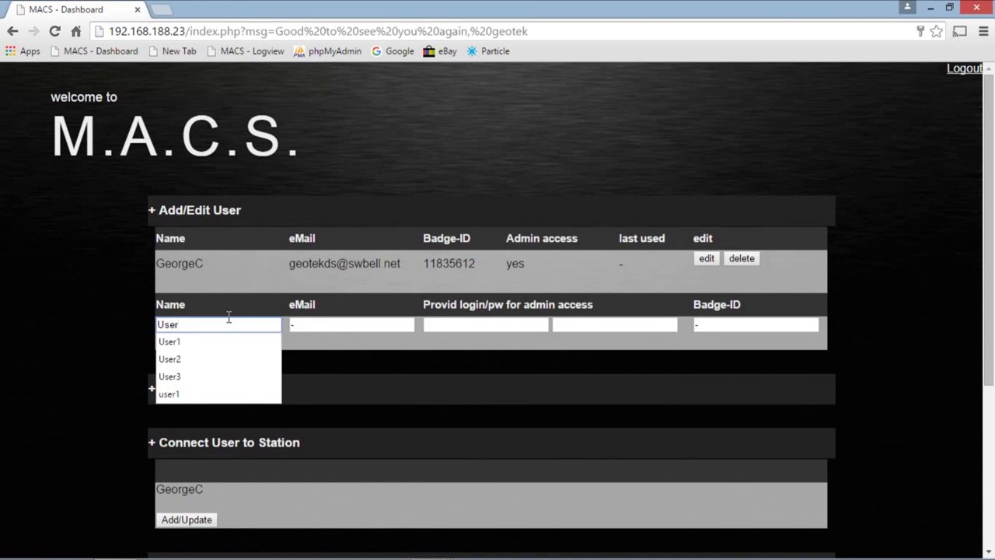
text(1)
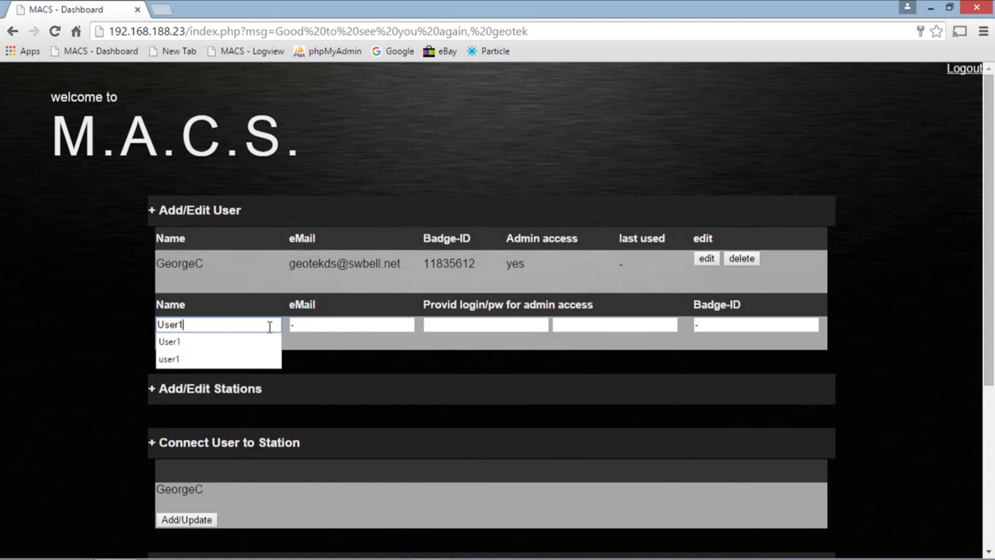
click(326, 321)
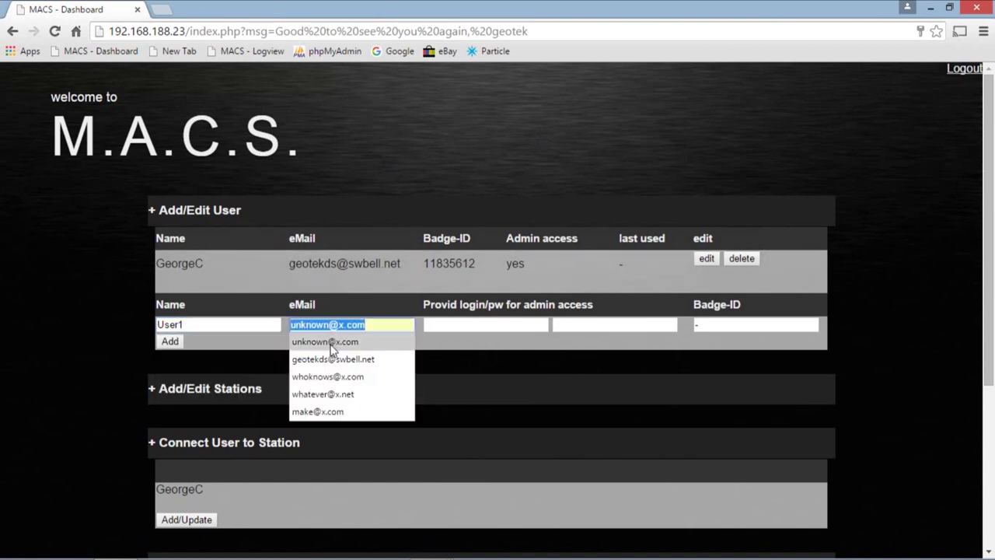
click(333, 342)
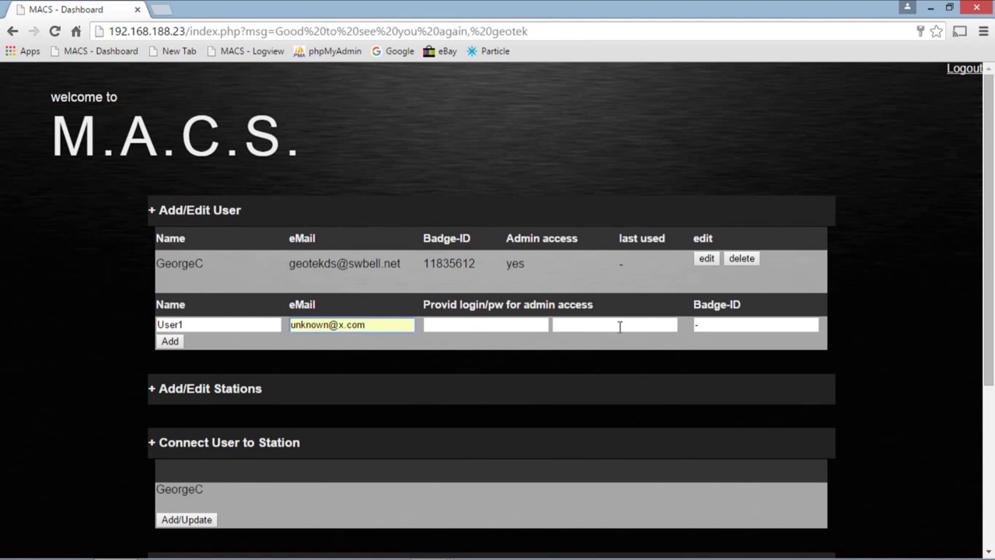
click(723, 324)
key(Return)
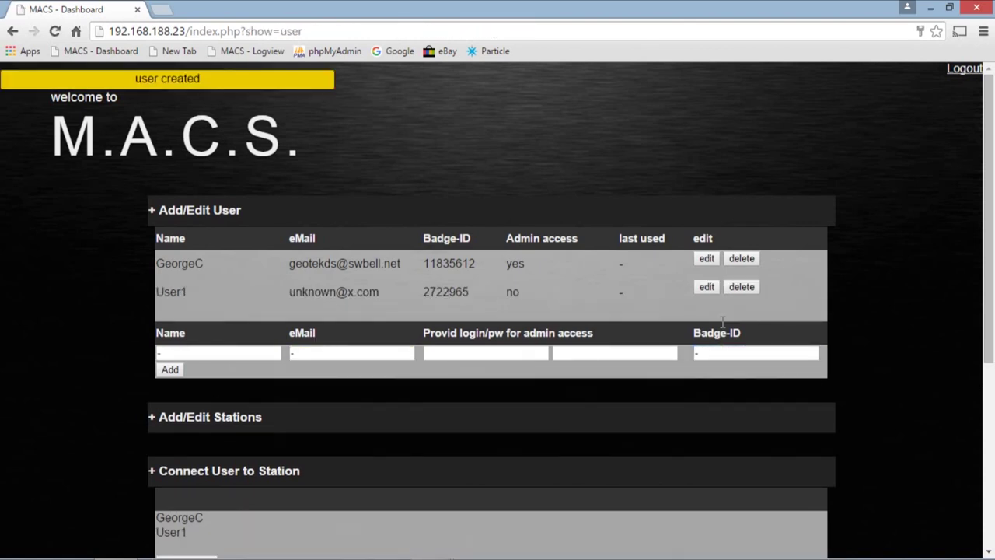
- Add User2 with a saved e-mail address and their badge ID
click(233, 352)
text(Us)
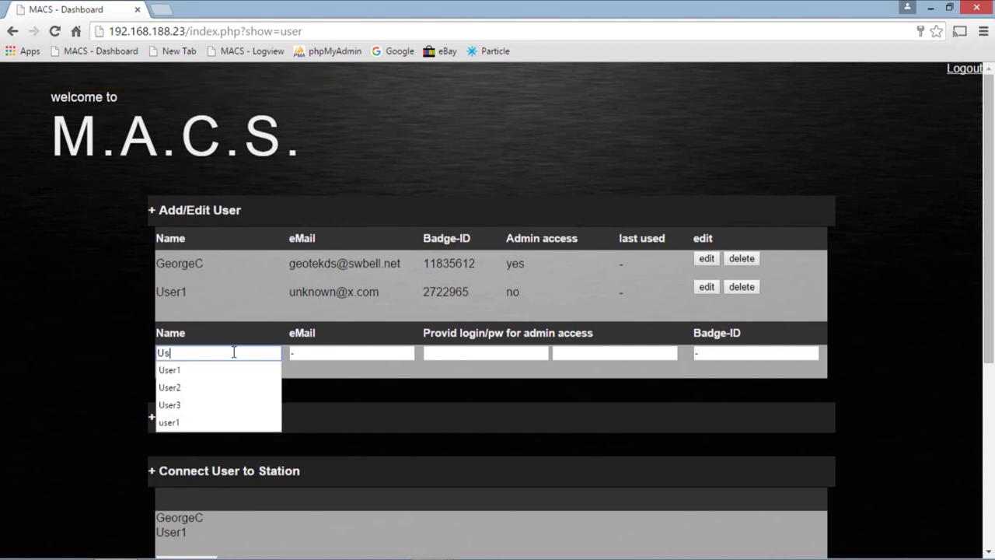
text(er2)
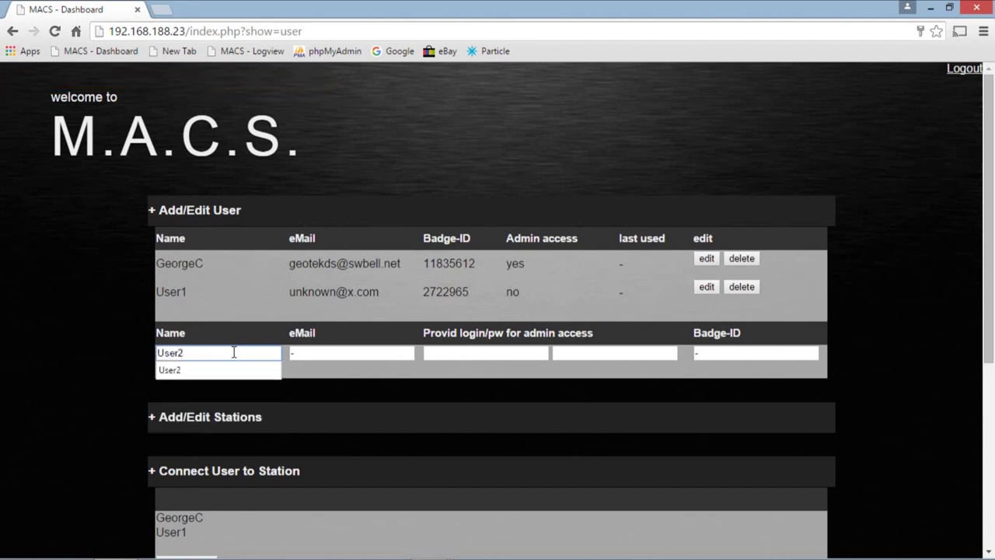
click(322, 355)
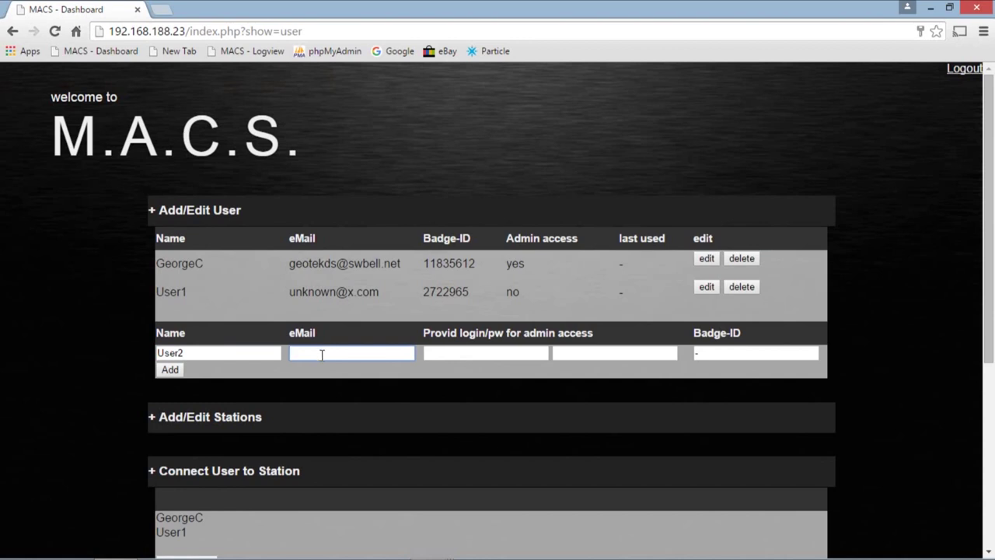
click(321, 354)
click(321, 370)
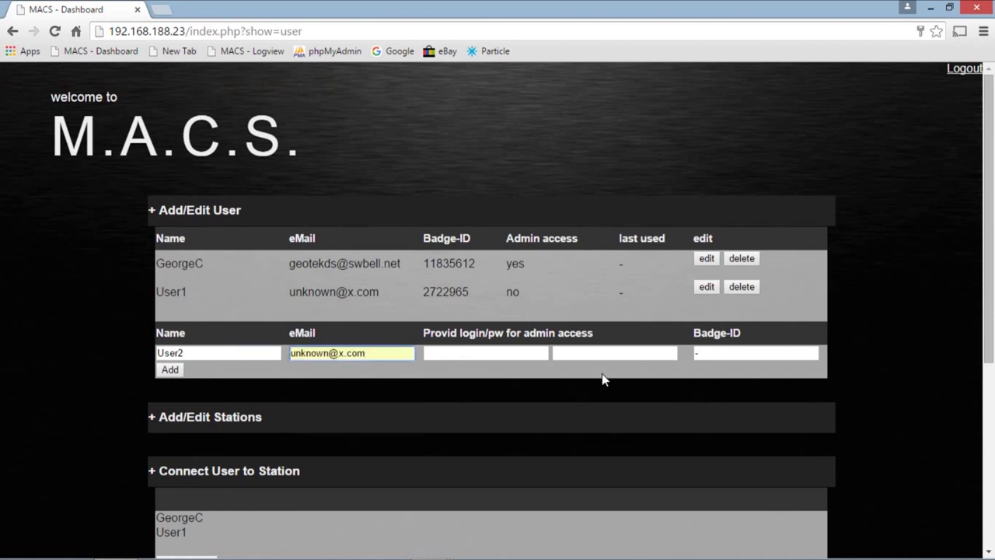
click(706, 352)
key(Return)
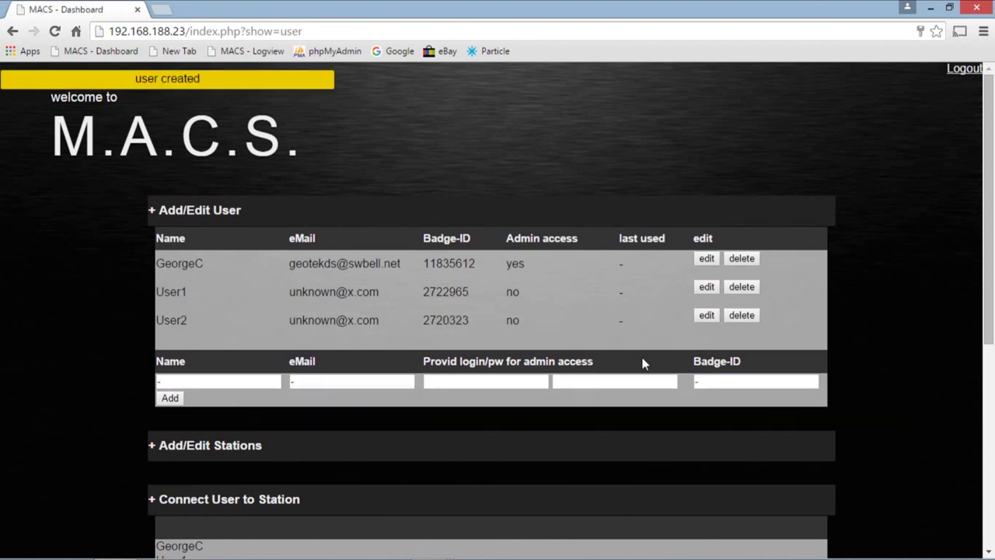
- Add user3 with a saved e-mail address and their own badge ID
click(180, 382)
text(user3)
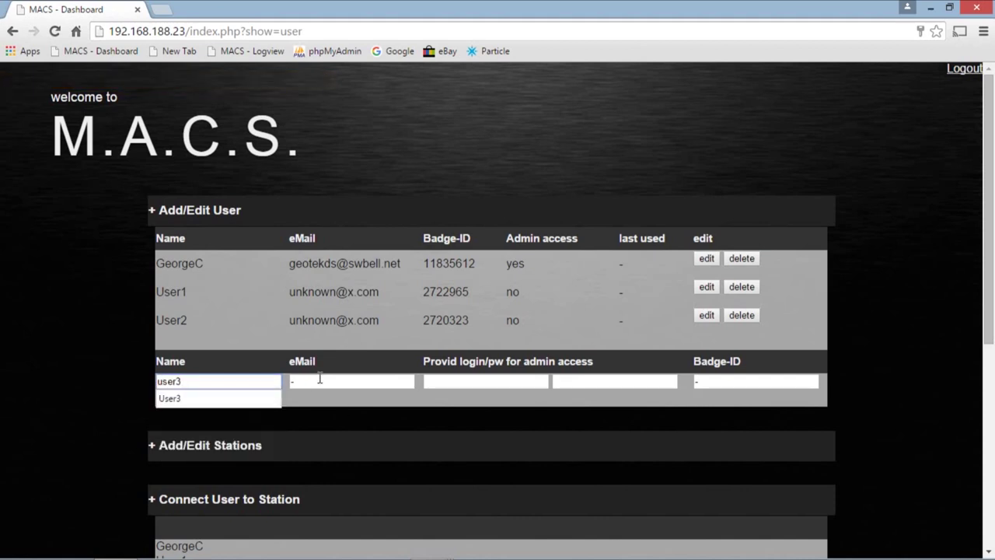
click(320, 380)
click(355, 379)
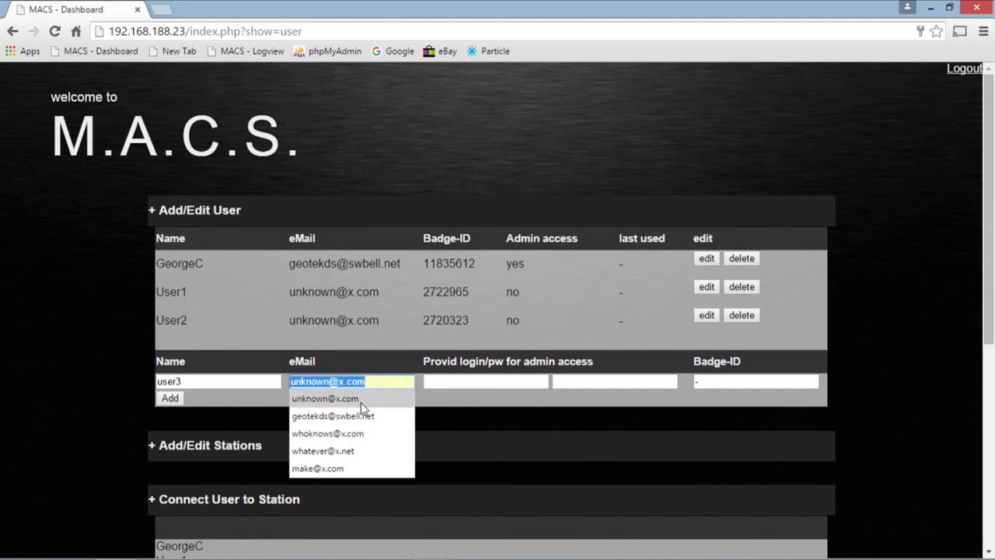
click(359, 401)
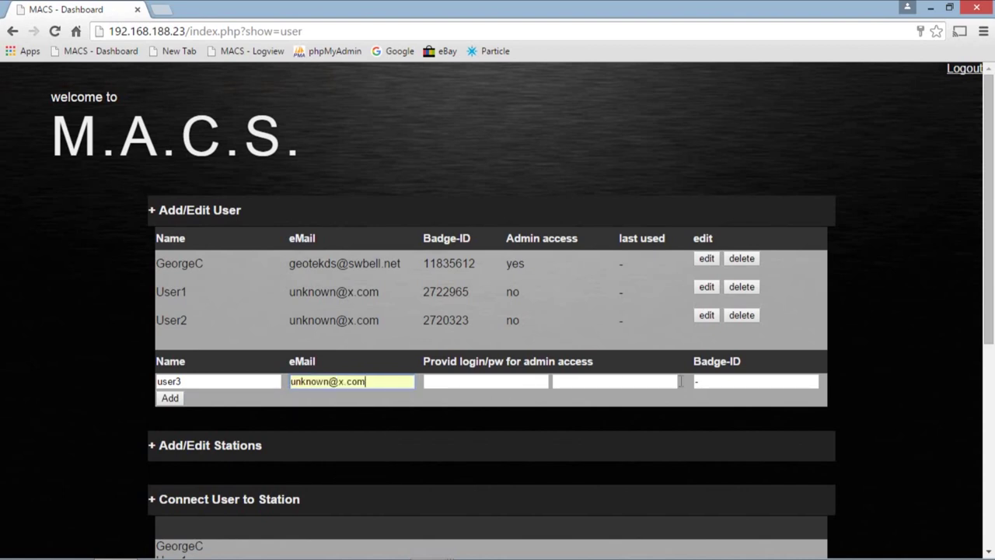
click(710, 380)
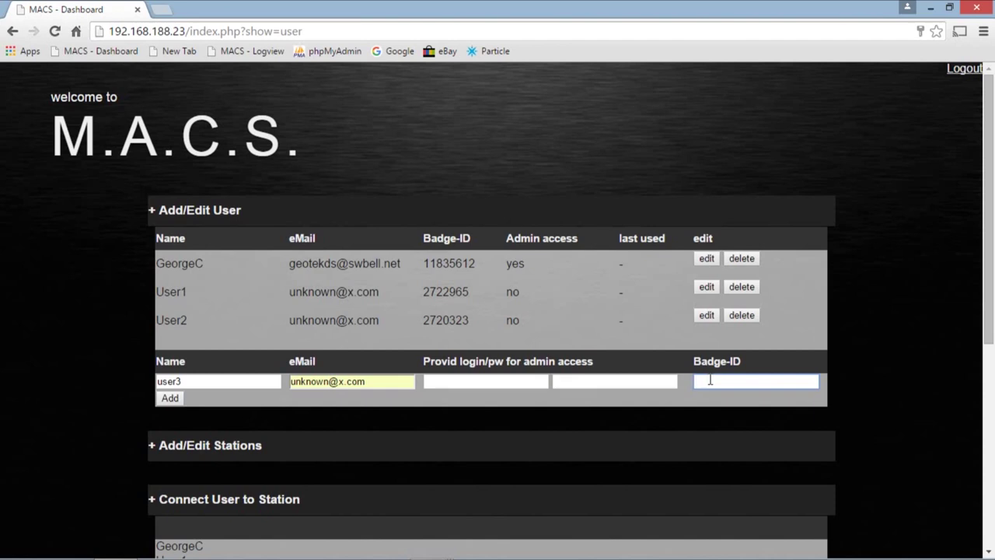
key(Return)
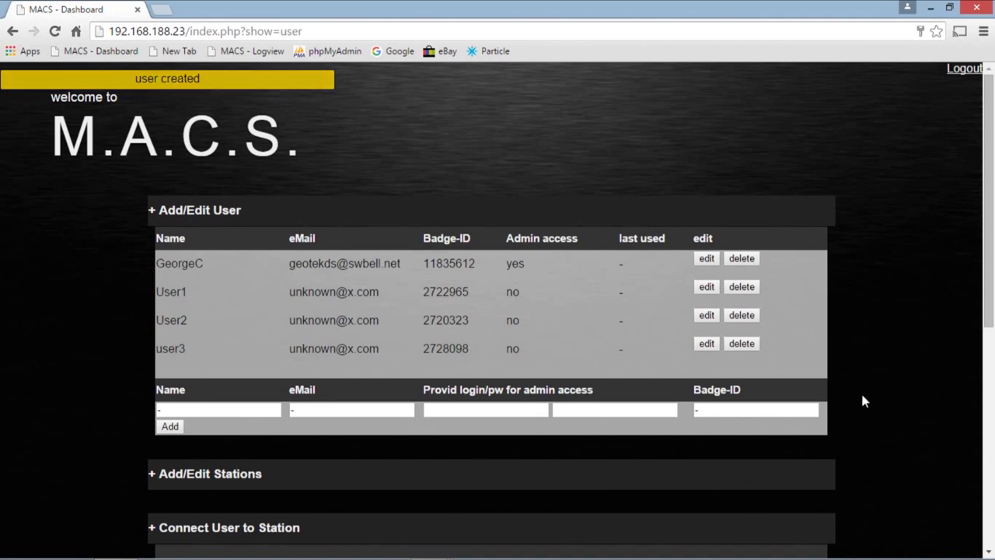
scroll(861, 402, down, 1)
- Collapse the Add/Edit User section and expand Add/Edit Stations
scroll(867, 355, down, 1)
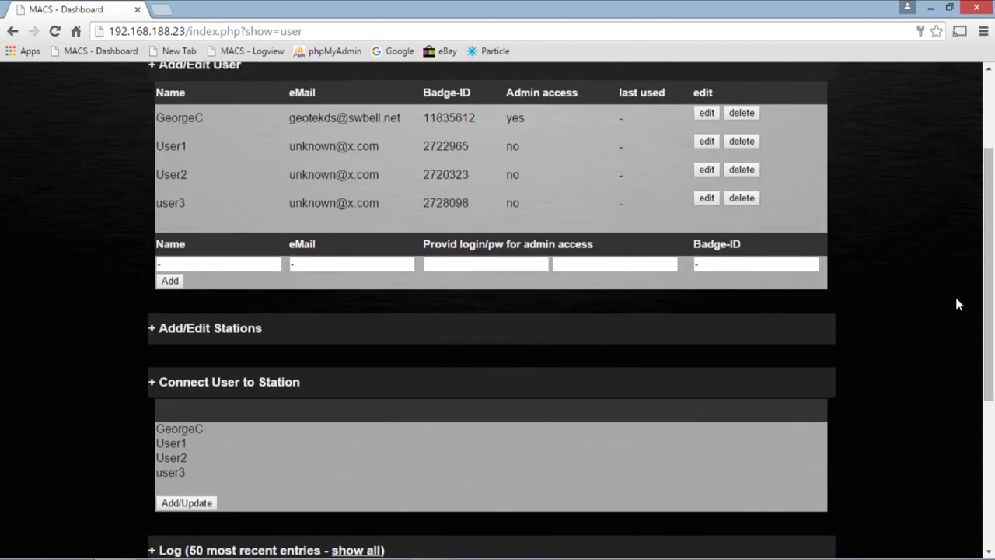
click(174, 67)
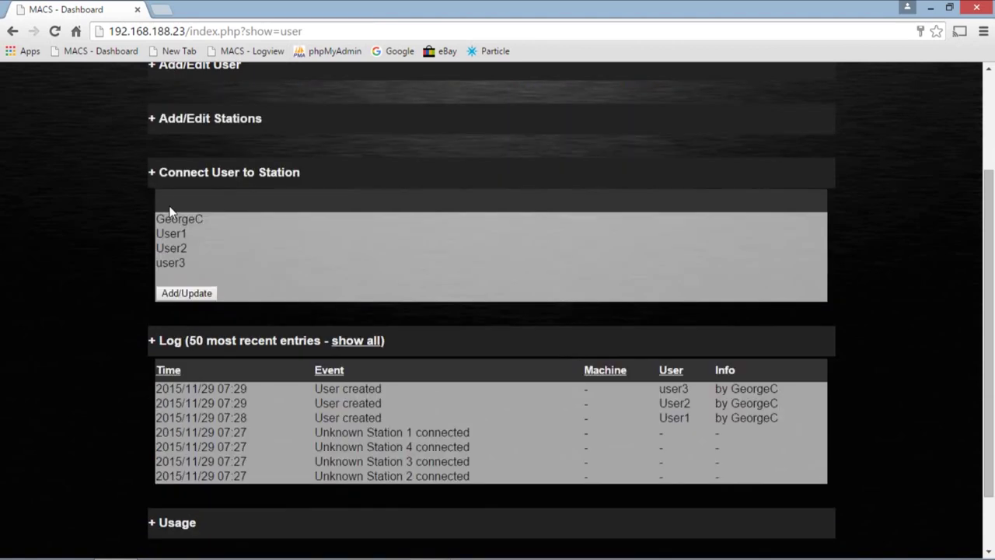
scroll(465, 155, up, 1)
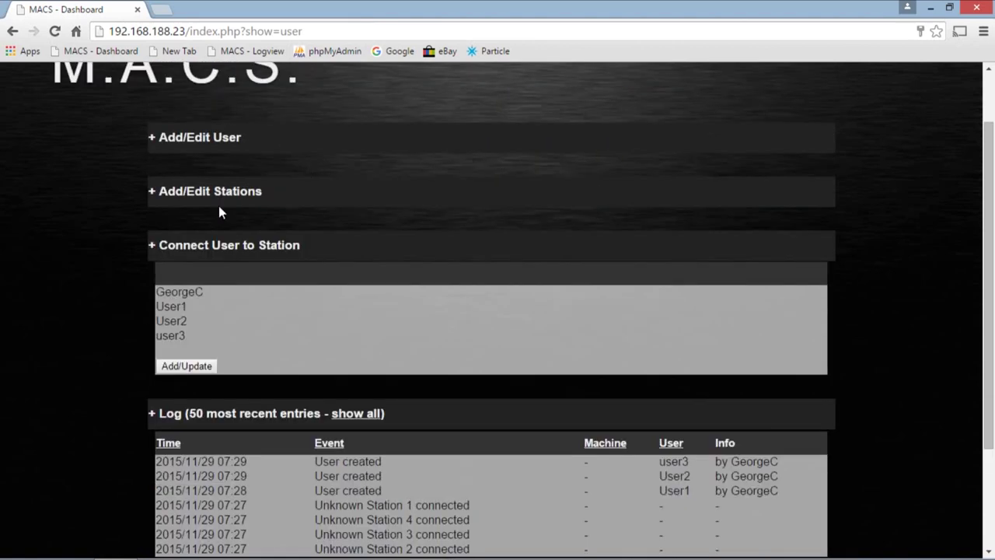
click(183, 190)
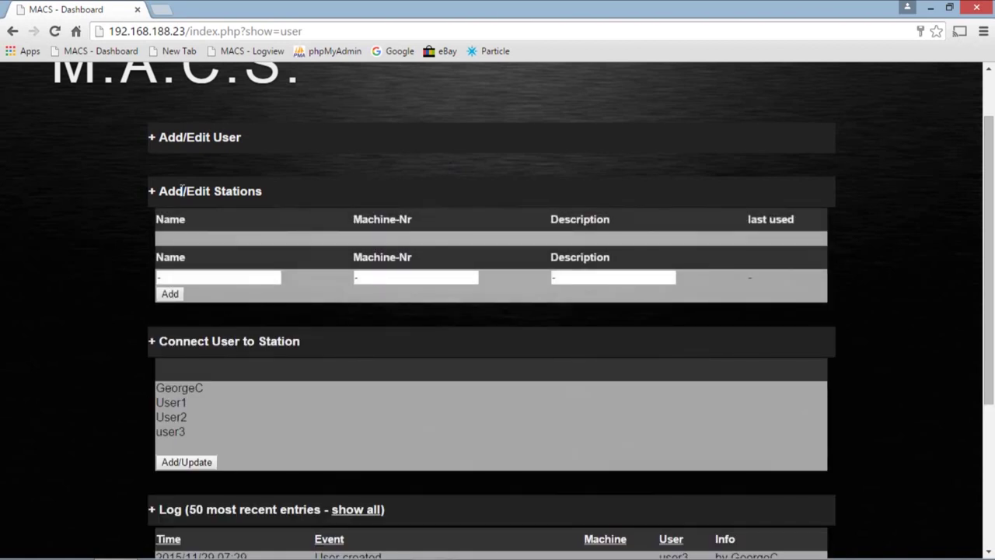
- Enter Table Saw, machine 1, description 'Saw Stop Table Saw' (typo fixed), and add it
click(220, 276)
text(Ta)
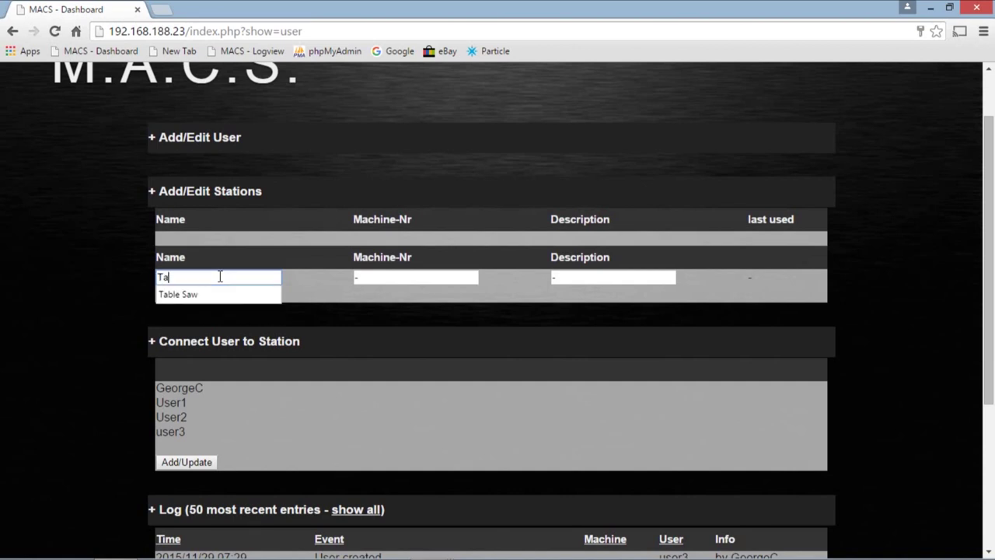
text(ble Saw)
click(377, 274)
text(1)
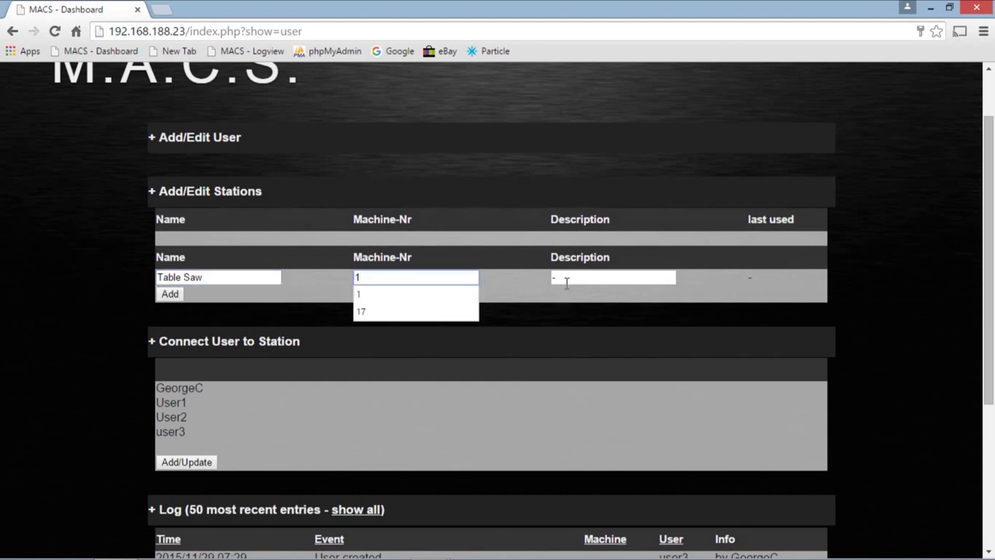
click(567, 280)
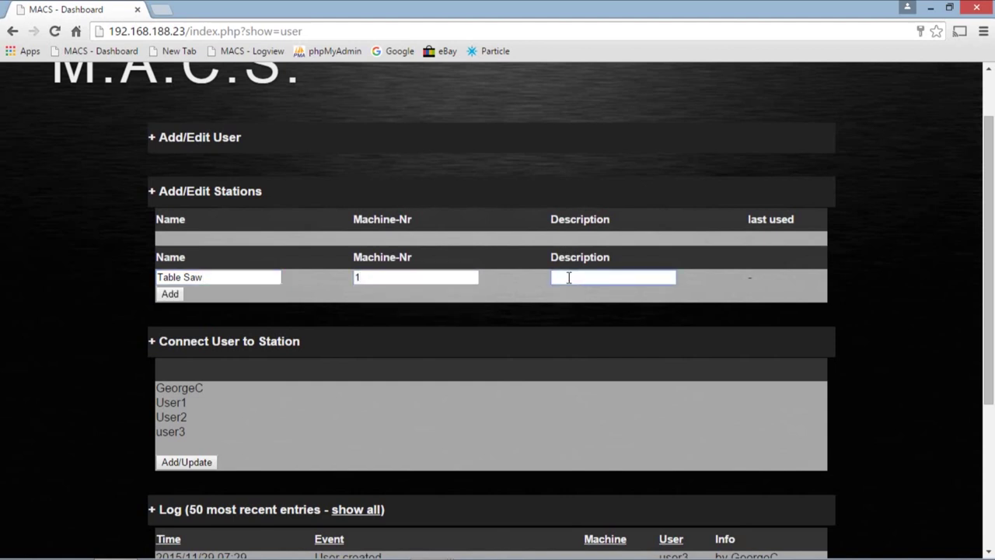
text(Saw)
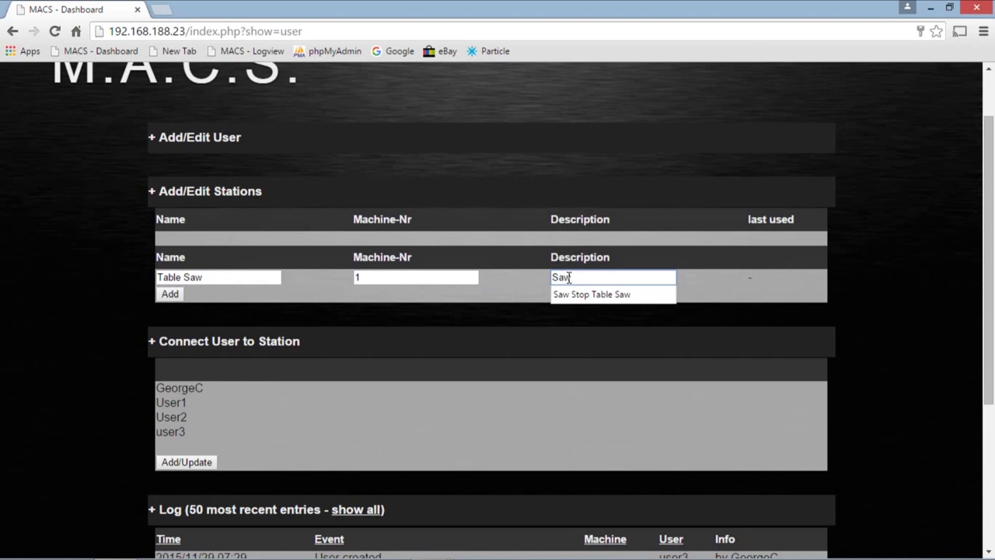
text( Stop Table Sw)
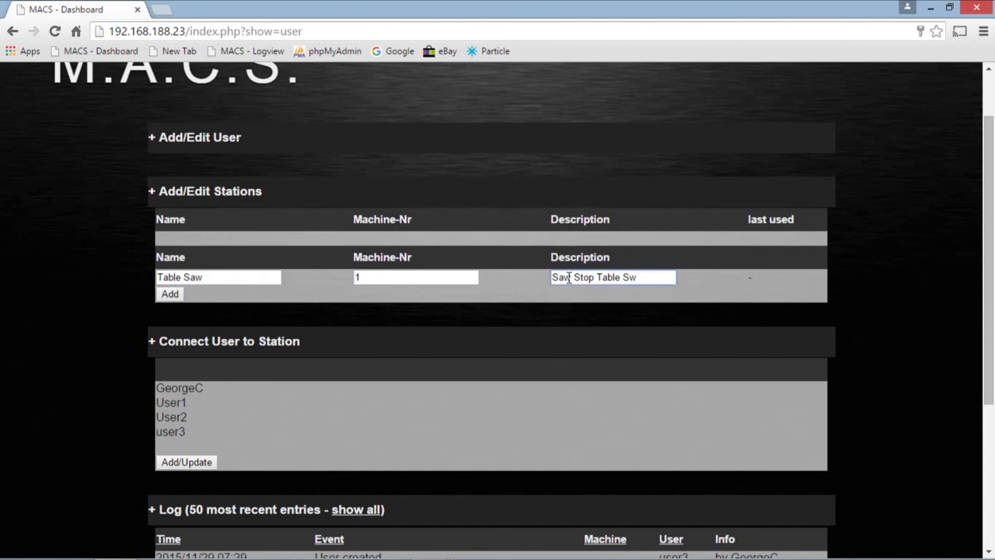
key(BackSpace)
text(aw)
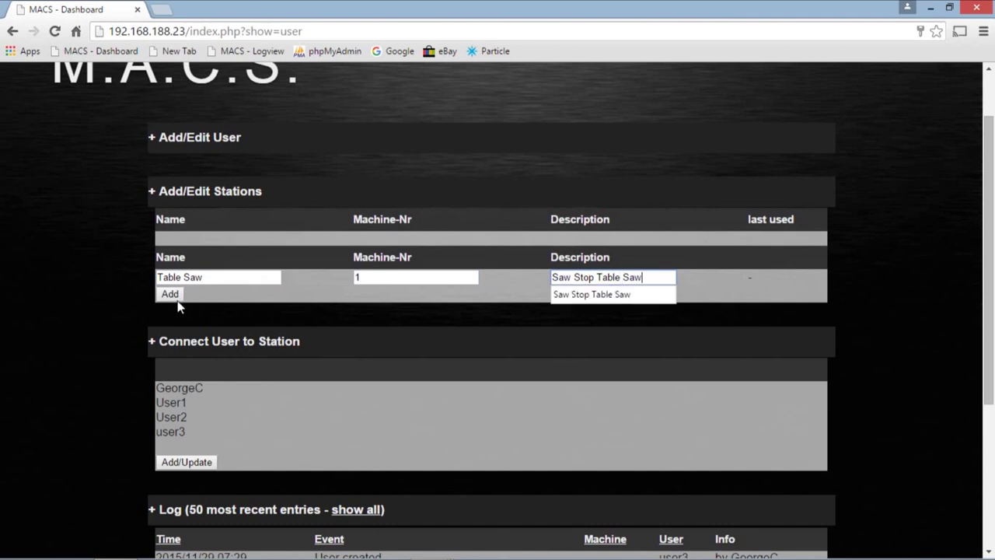
click(175, 295)
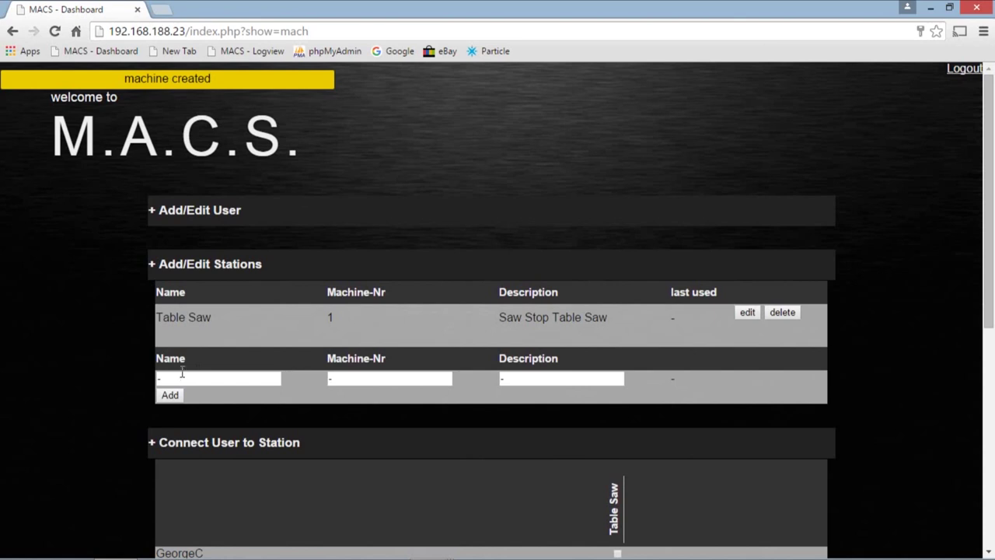
- Enter Planer, machine 2, description 'Grizzly 15" Planer' in the station form and add it
click(182, 379)
text(Planer)
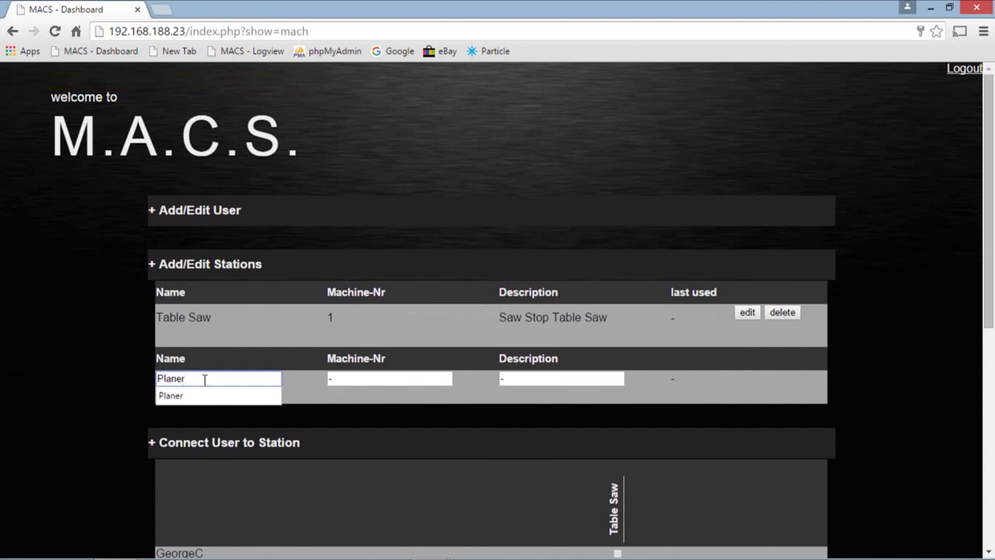
click(358, 379)
text(2)
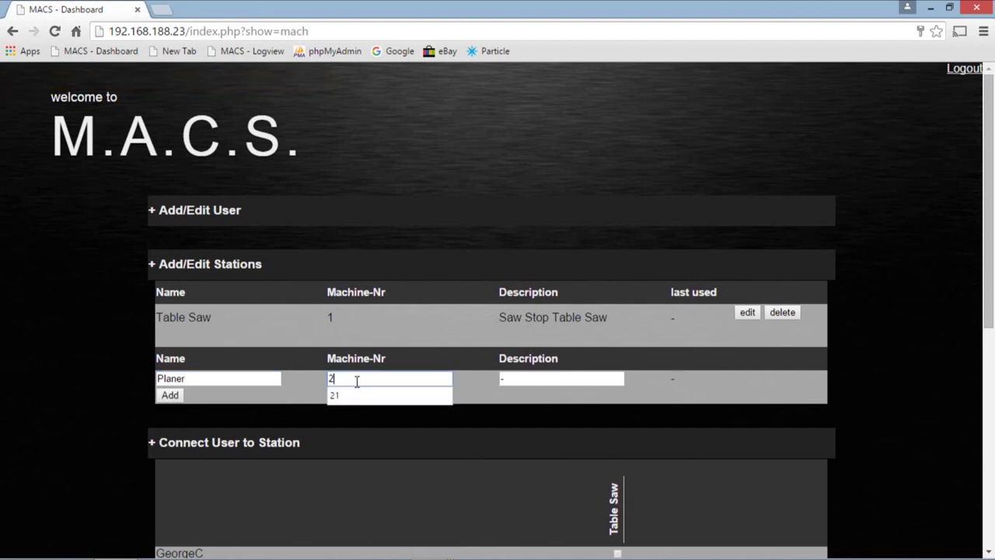
click(530, 380)
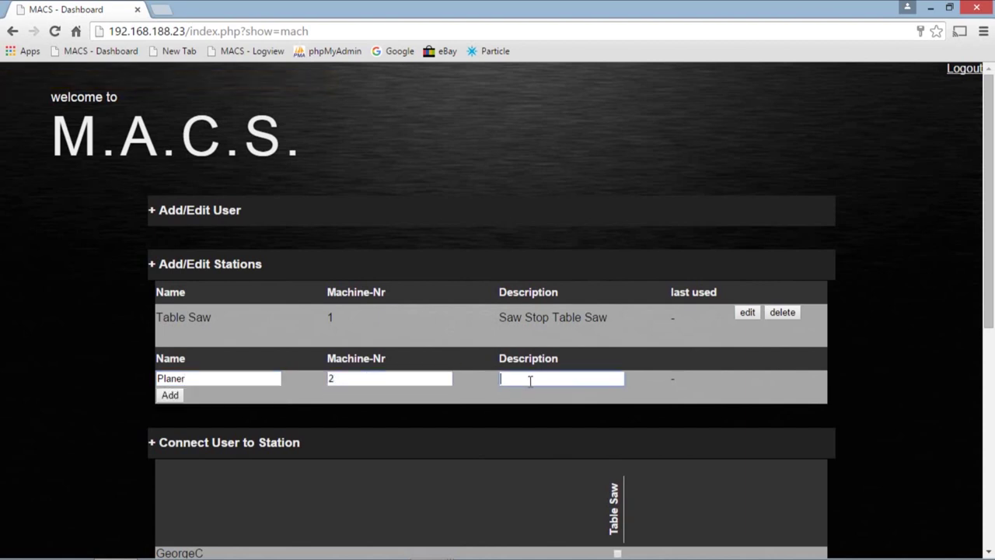
text(Grizzly 15" Planer)
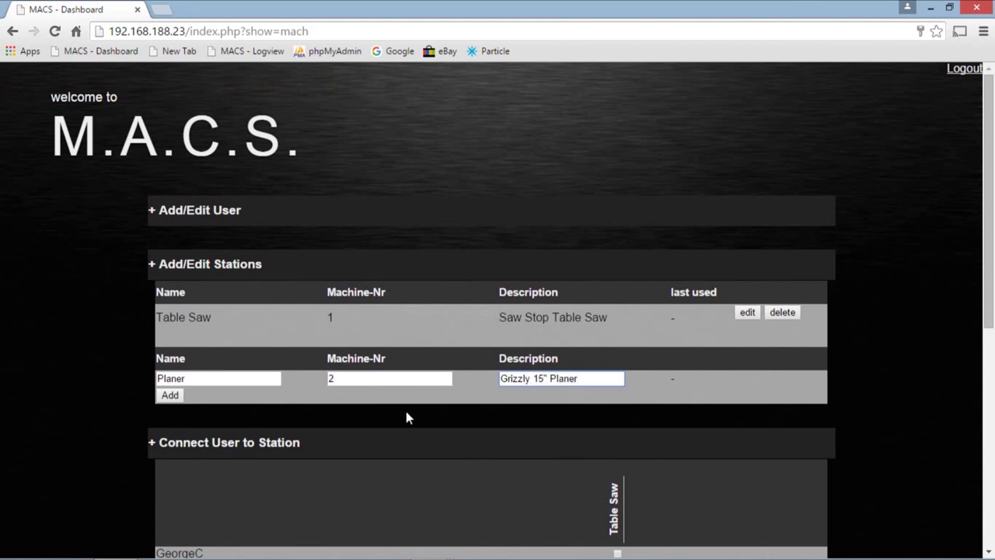
click(169, 395)
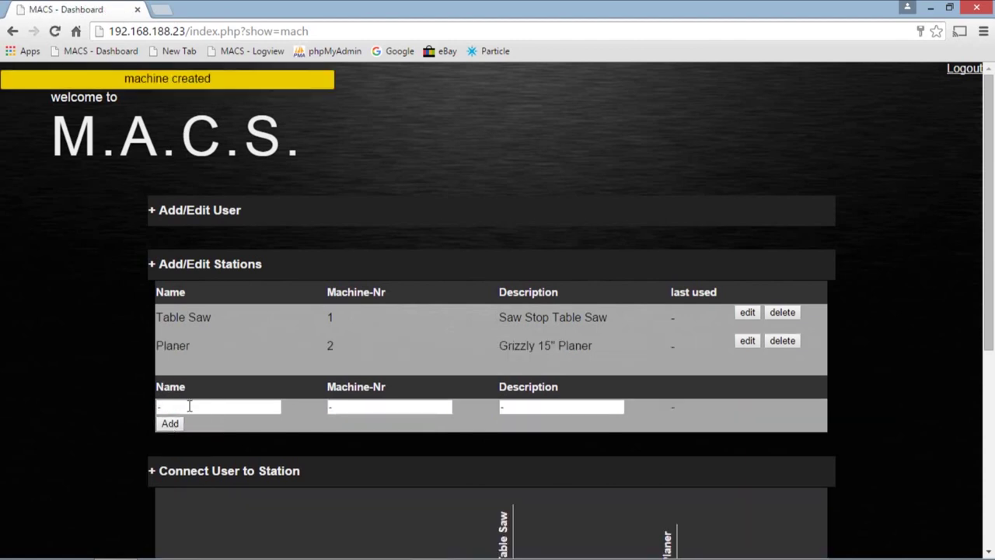
click(188, 405)
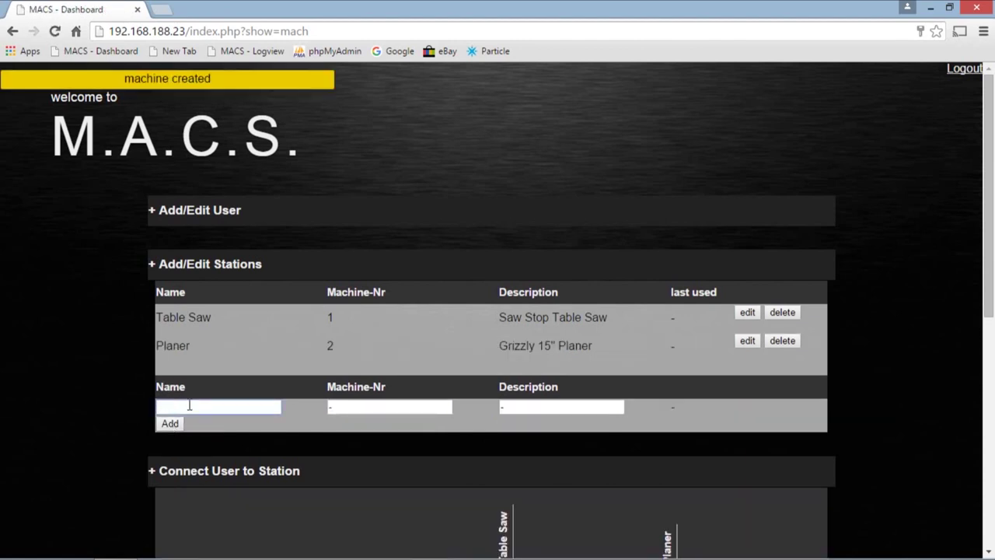
- Enter Lathe1, machine 3, description '11" Metal Lathe' (inch mark fixed), and add it
text(Lathe)
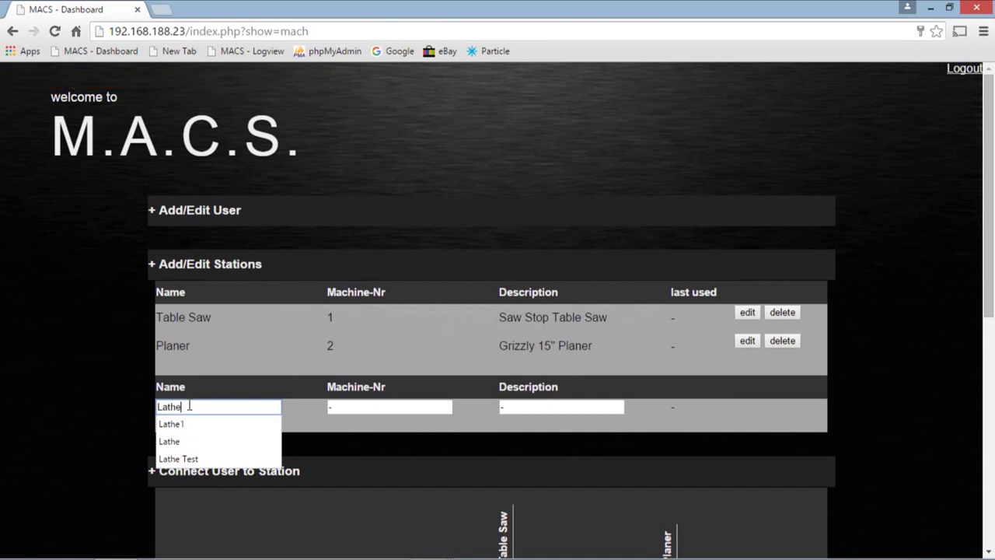
text(1)
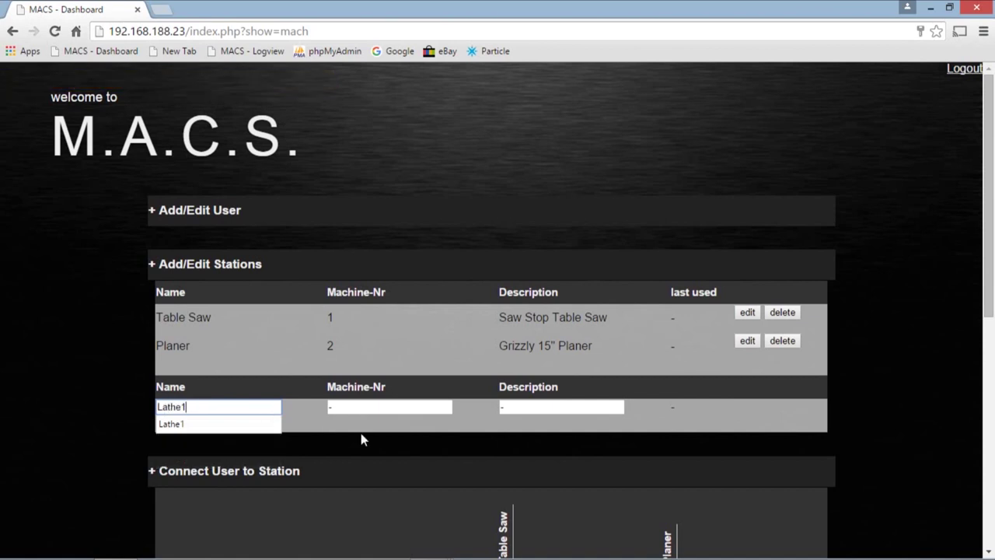
click(344, 405)
text(3)
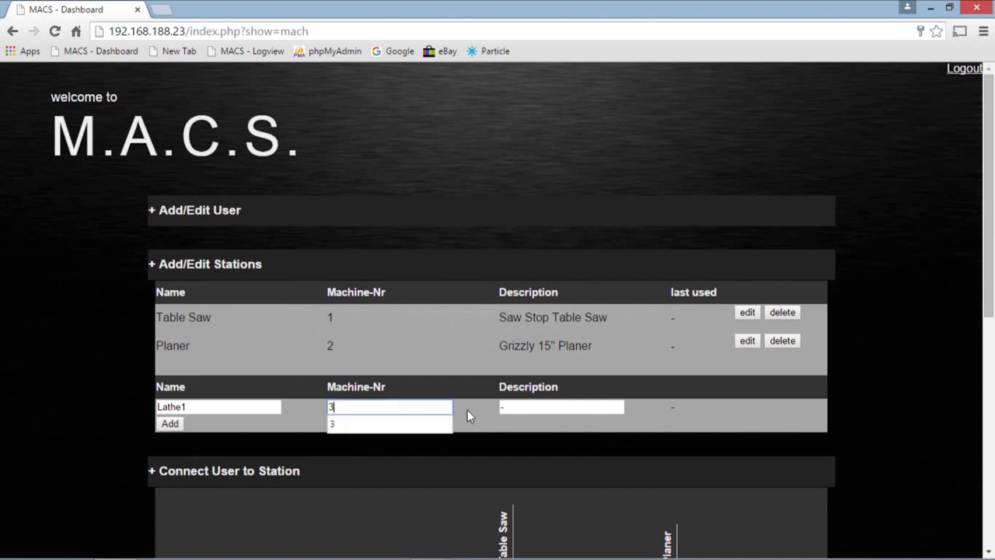
click(510, 406)
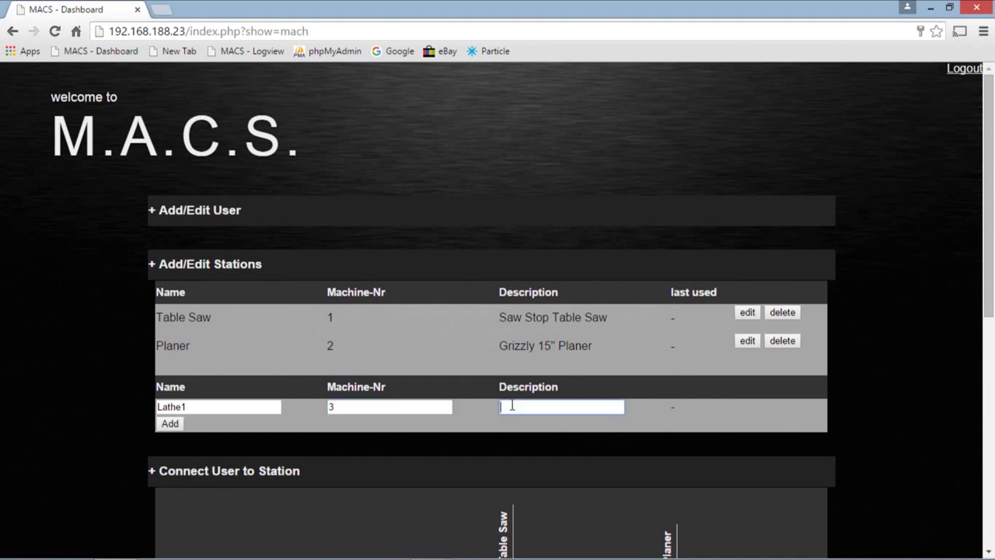
text(11" Metal Lathe)
click(512, 405)
text(")
click(169, 423)
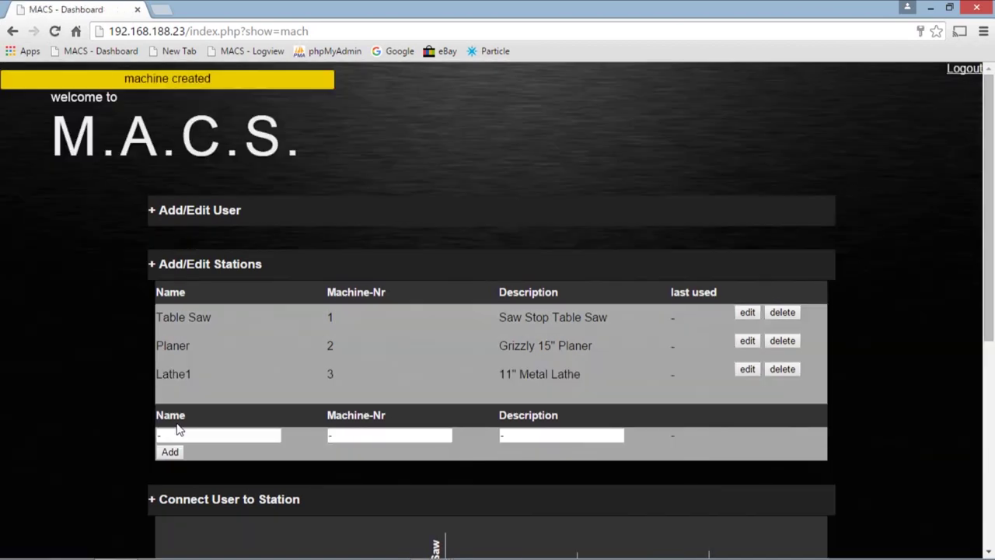
- Enter Mill1, machine 4, description 'Bridgeport Mill' in the station form and add it
click(182, 436)
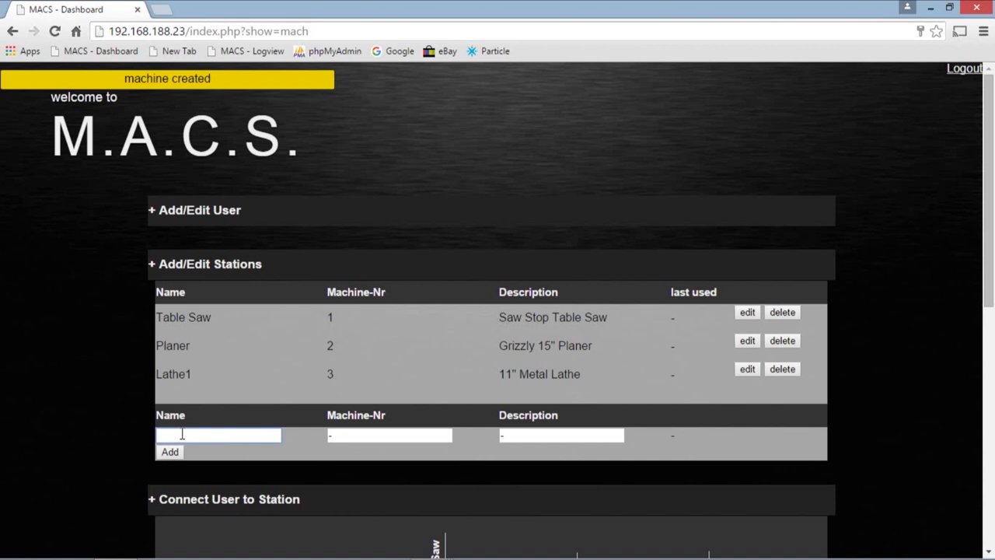
text(Mill1)
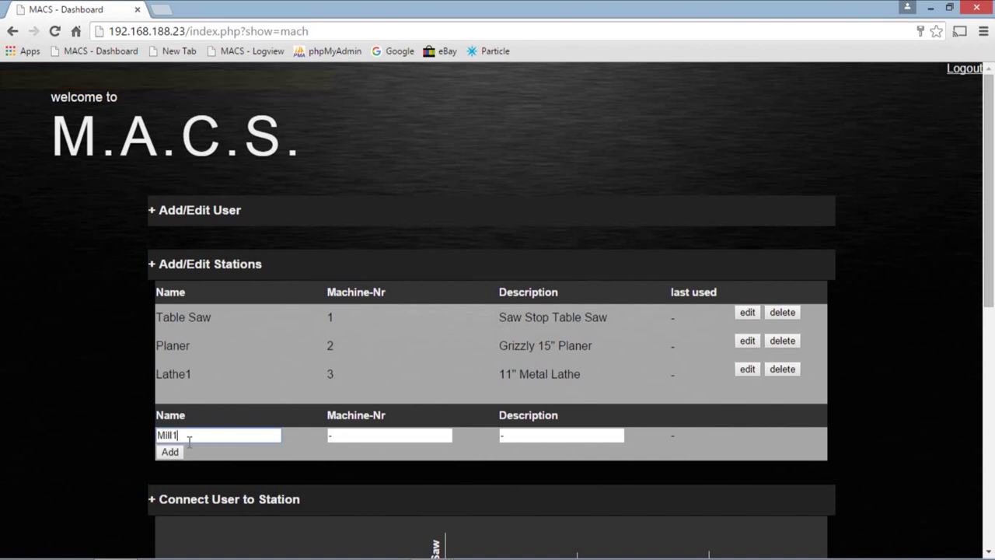
click(349, 435)
text(4)
click(511, 435)
key(BackSpace)
text(Blridge)
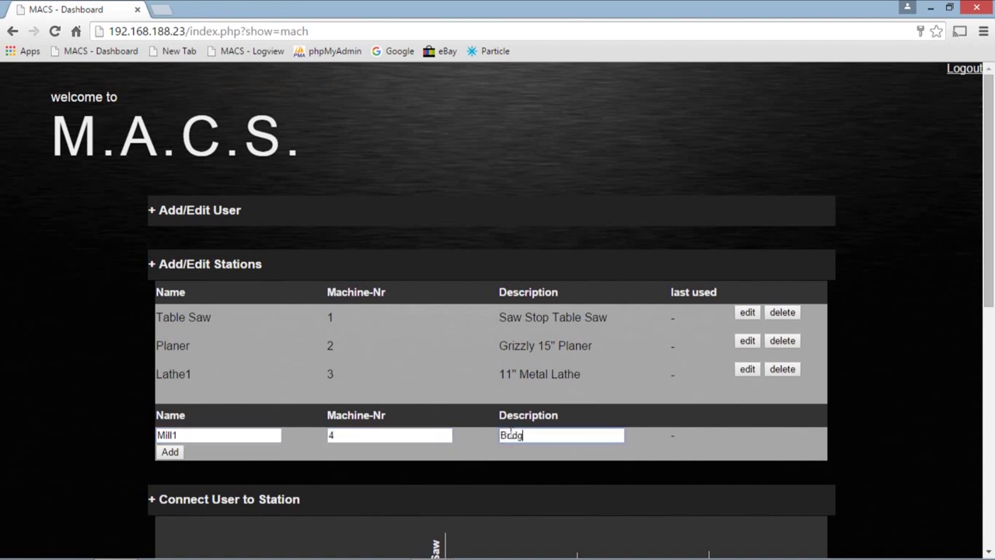
text(port Mill)
click(169, 452)
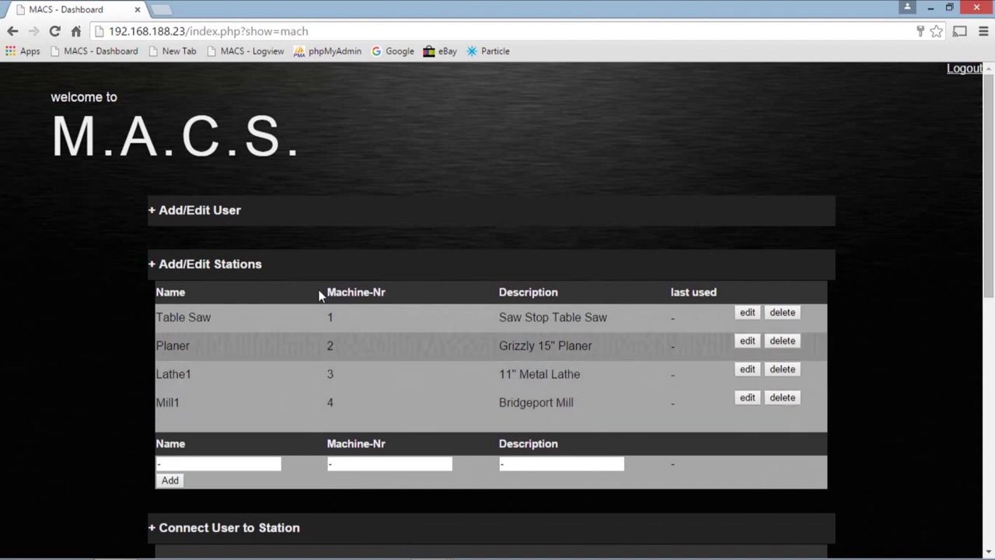
- In the access grid tick User1–Table Saw, User2–Planer, user3–Planer and Mill1, then save
click(153, 265)
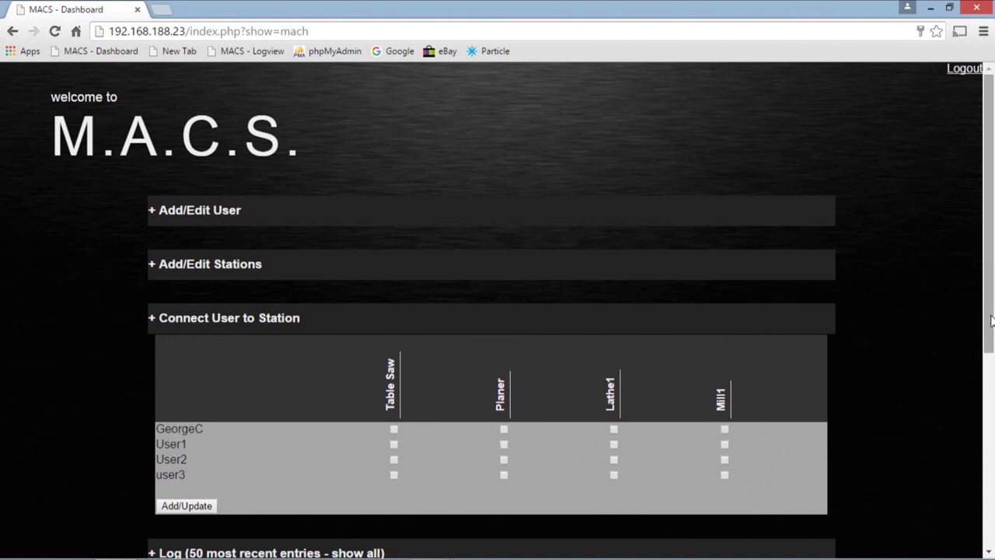
scroll(194, 227, down, 2)
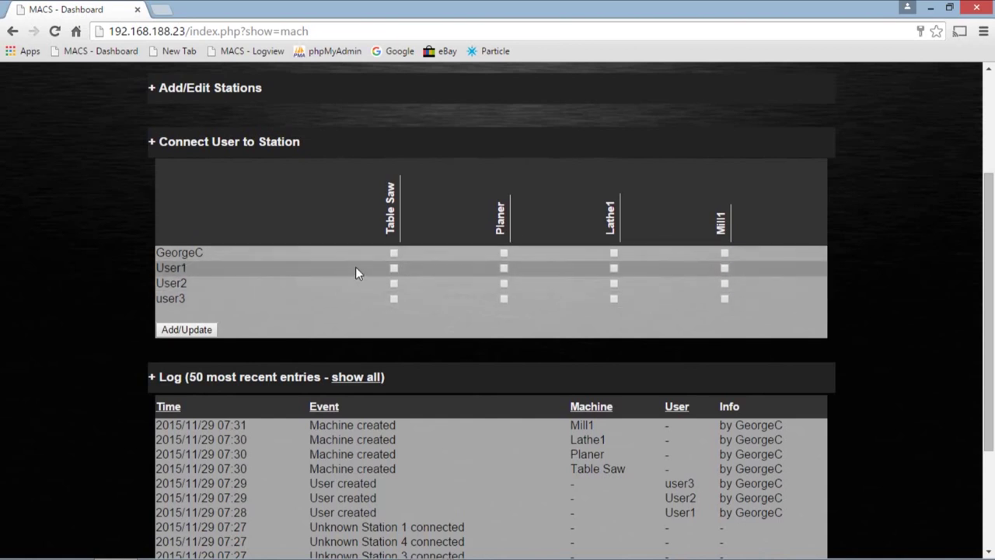
click(392, 267)
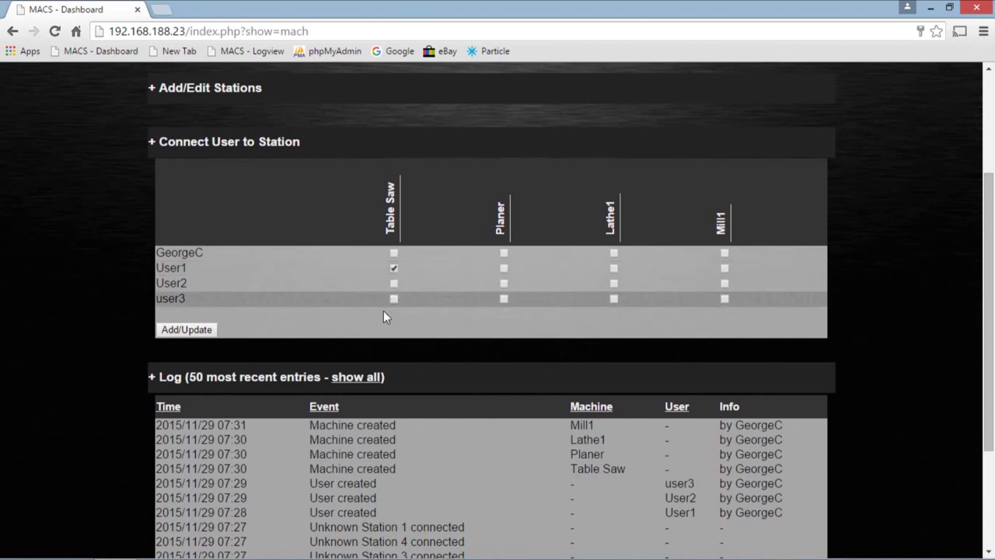
click(503, 283)
click(505, 299)
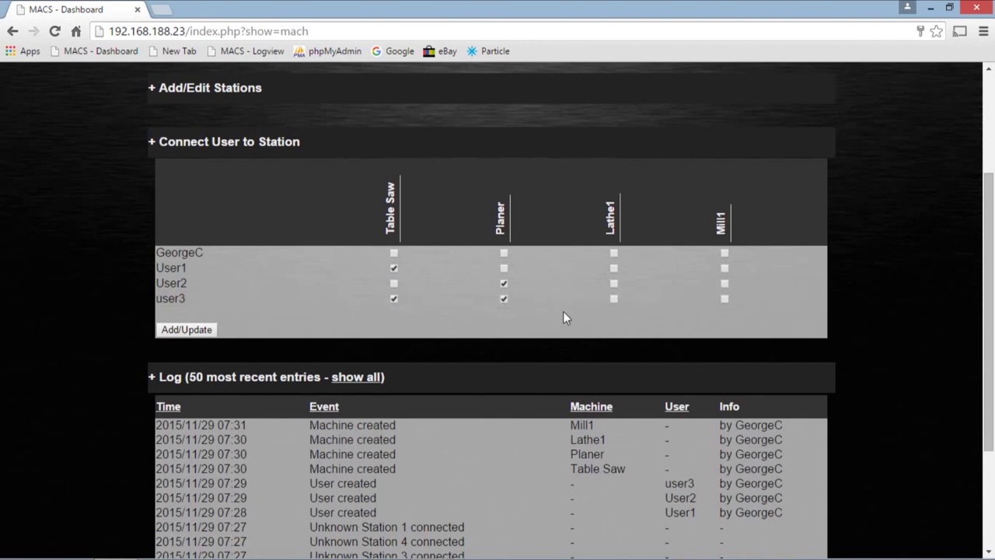
click(724, 298)
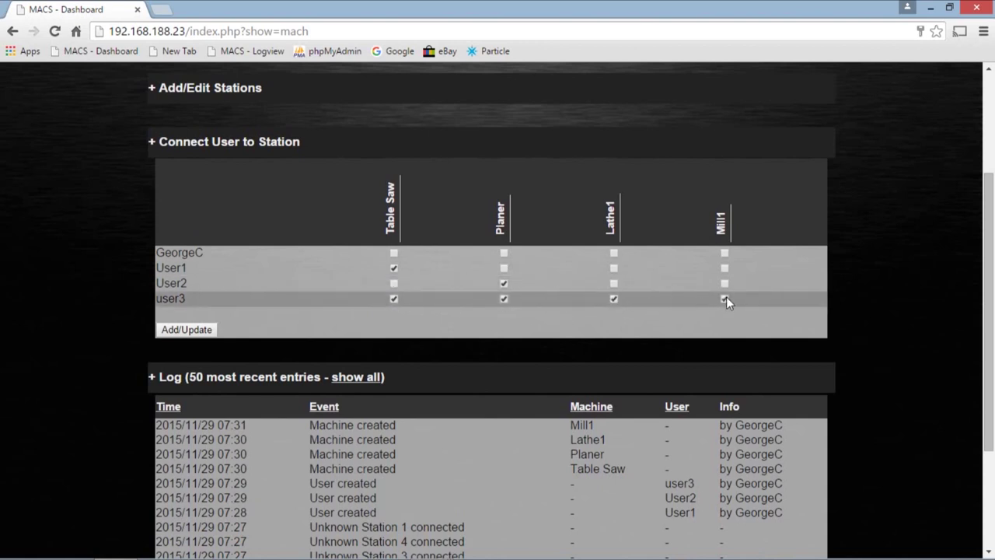
click(186, 331)
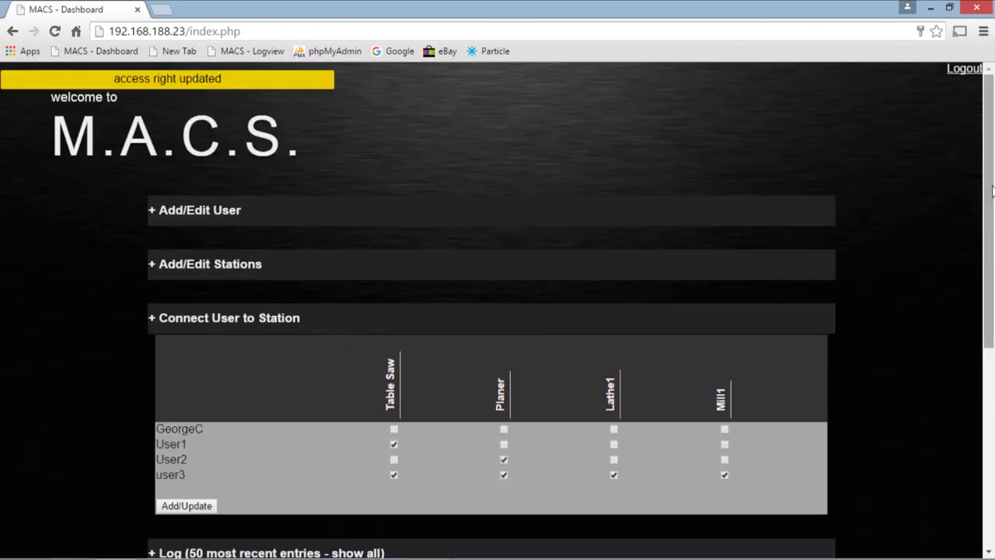
- Scroll down to the Log showing the user, machine and access-right update entries
drag(993, 191, 992, 364)
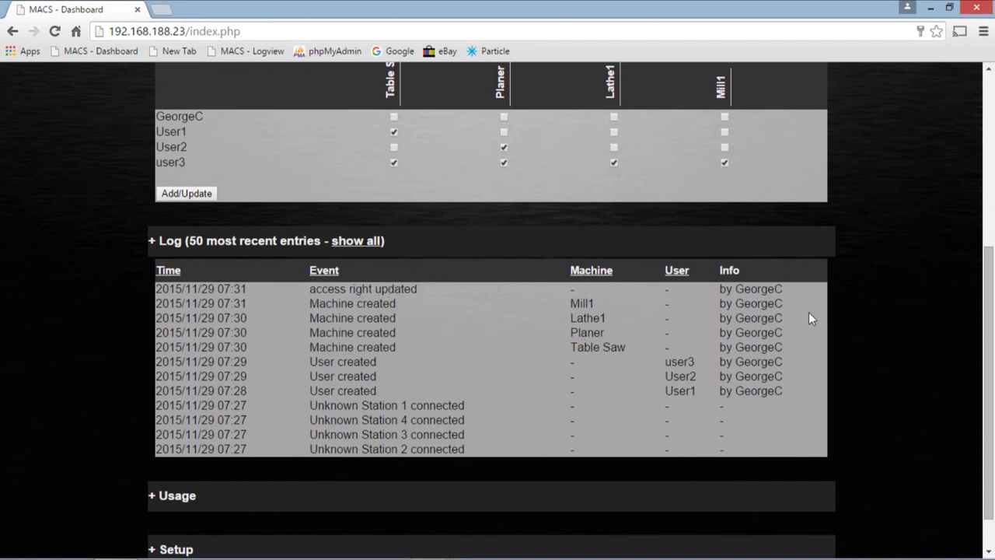
- Scroll the Log to view the machine unlock, lock and rejected badge entries
drag(990, 320, 992, 277)
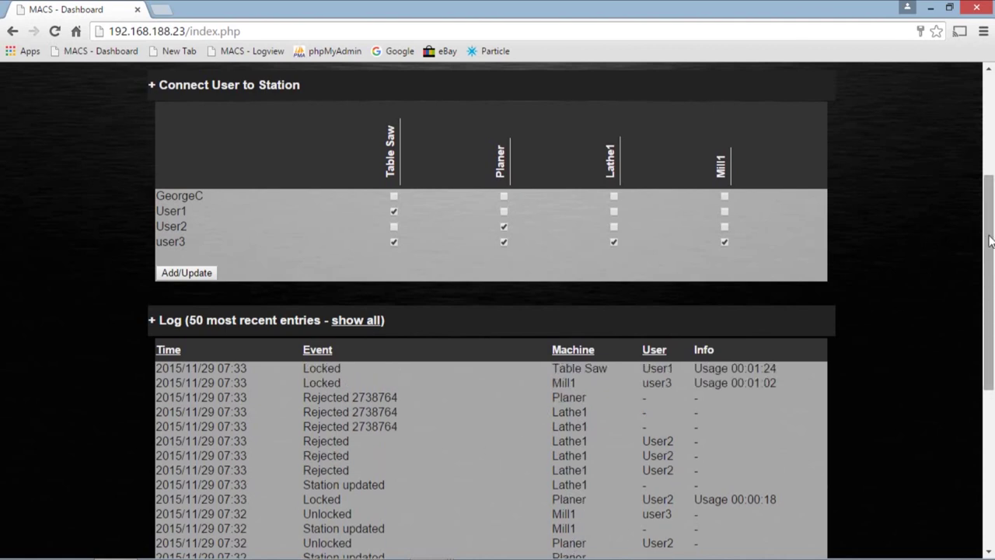
drag(987, 242, 983, 338)
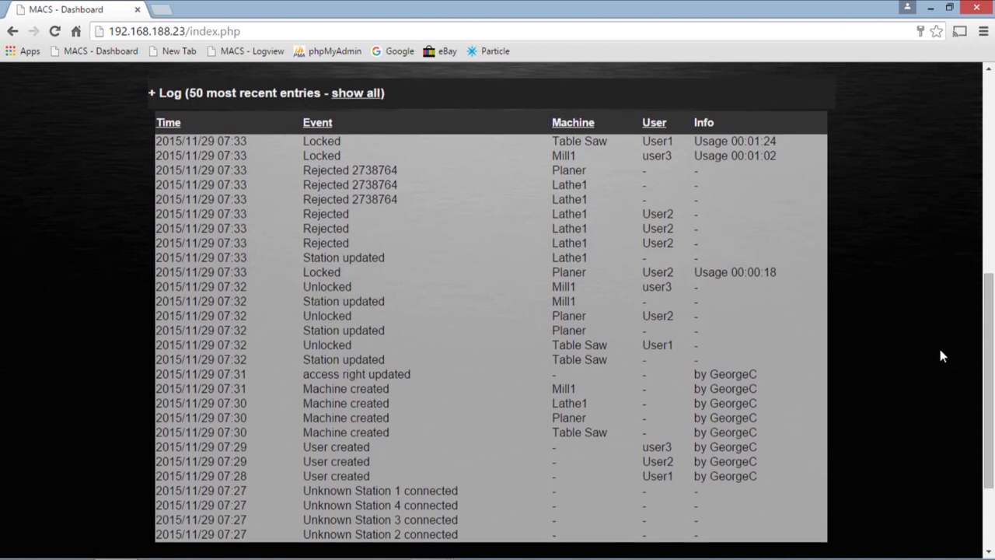
- Scroll past the end of the Log and expand the Usage section
drag(989, 311, 992, 373)
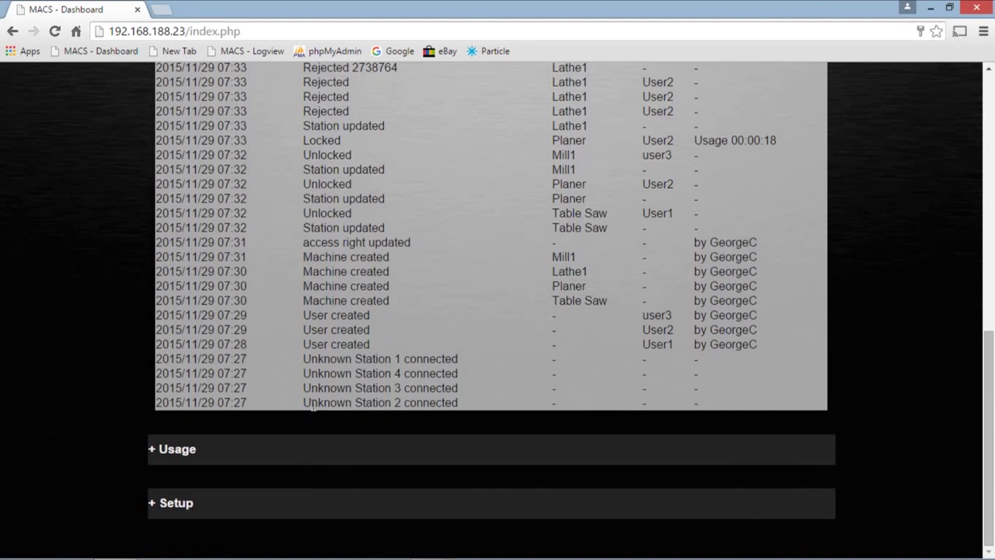
click(166, 448)
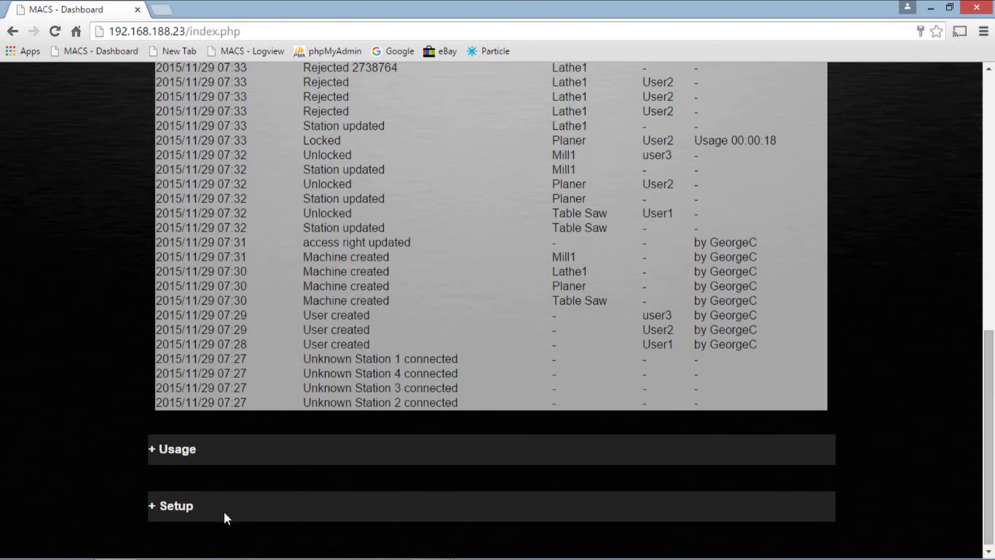
- Expand the Setup section to see the MACS, Primary and Backup update WiFi settings
click(165, 505)
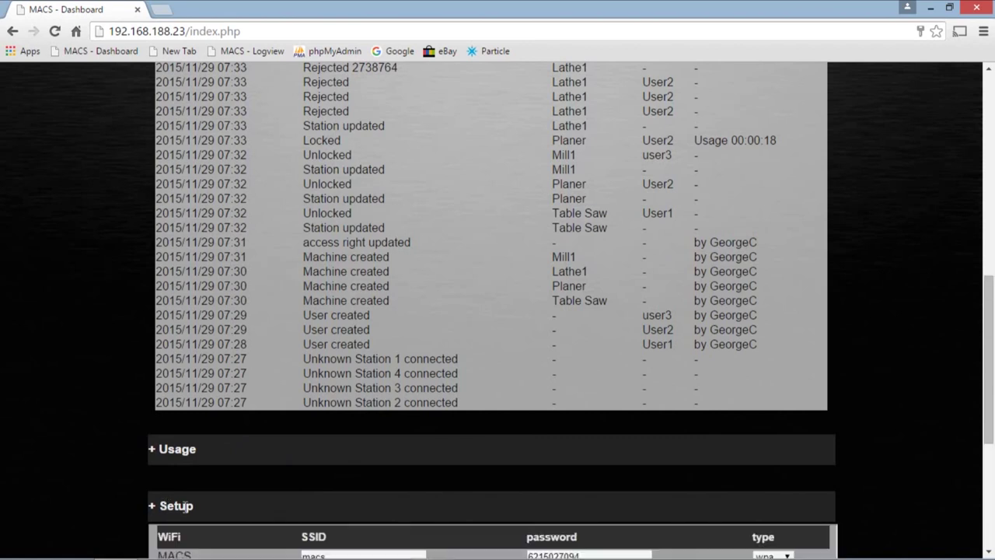
drag(988, 340, 985, 444)
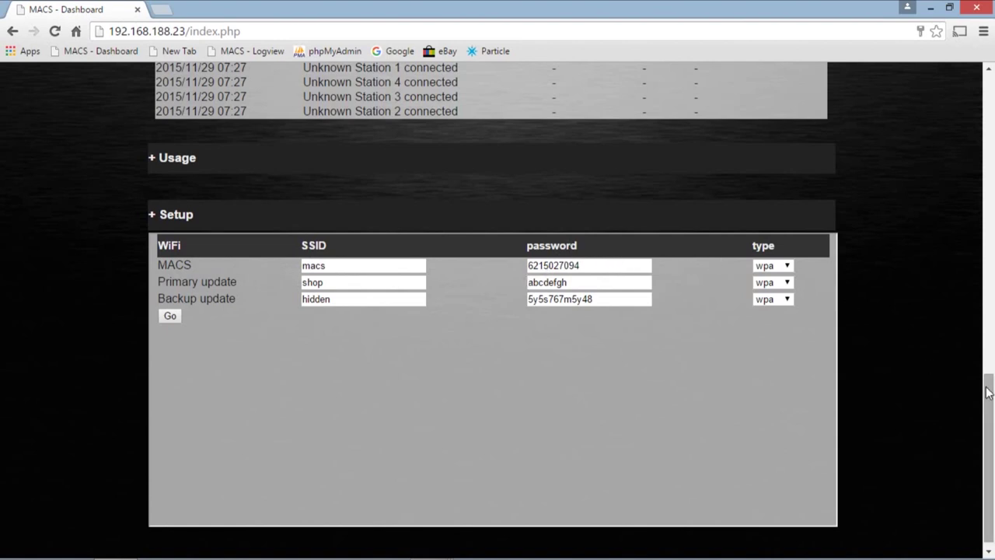
drag(990, 393, 991, 161)
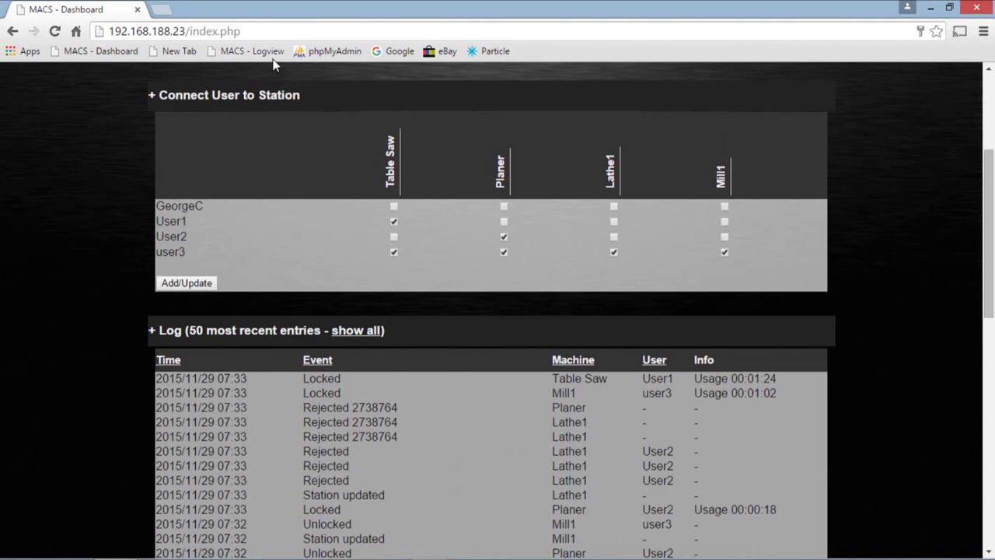
- Go to the MACS - Logview page and scroll through the latest Table Saw entries
click(245, 51)
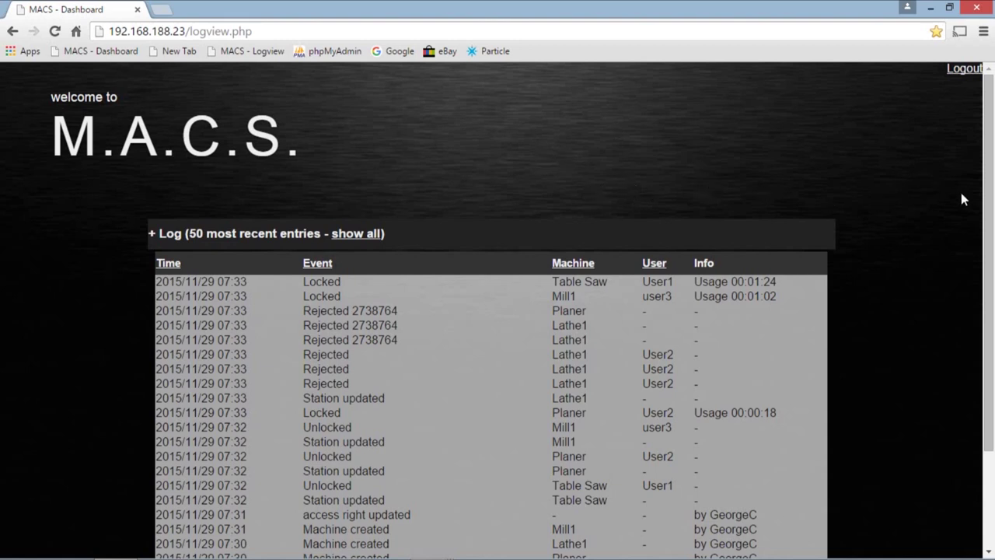
drag(992, 201, 988, 289)
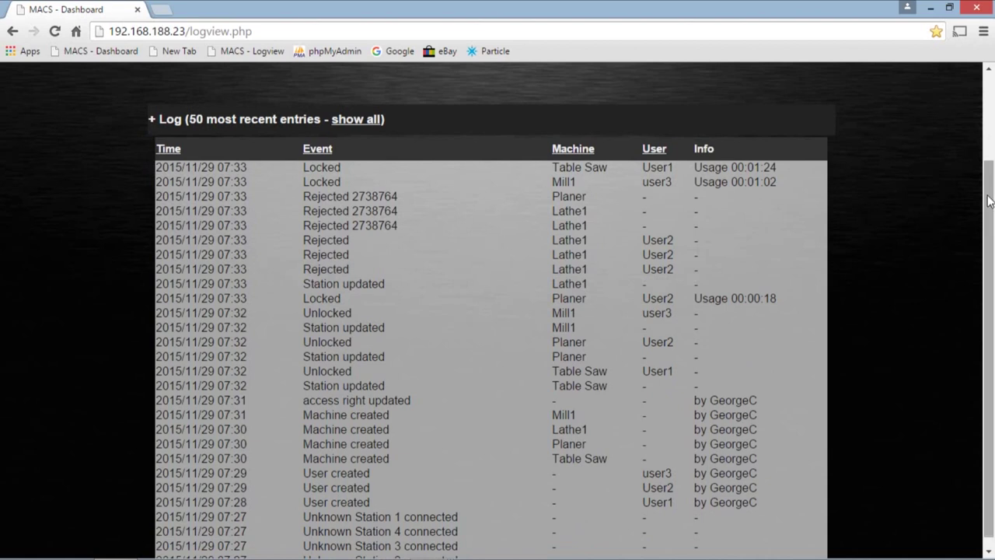
drag(990, 201, 989, 204)
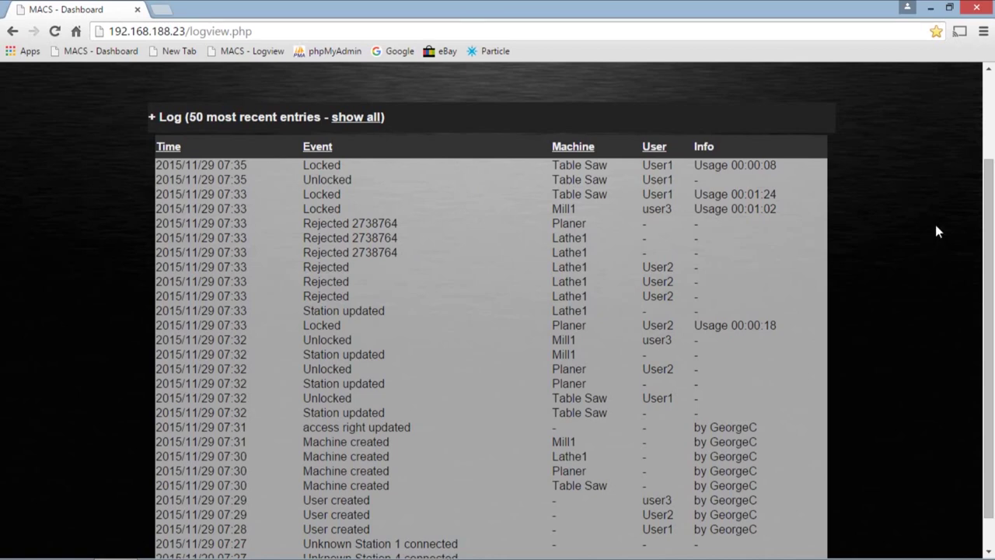
drag(990, 215, 991, 291)
scroll(991, 291, up, 2)
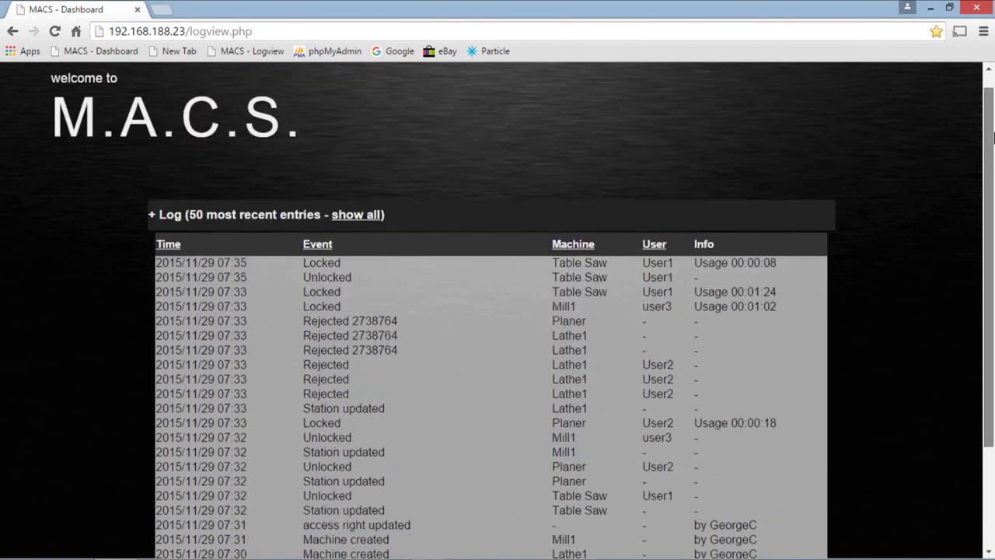